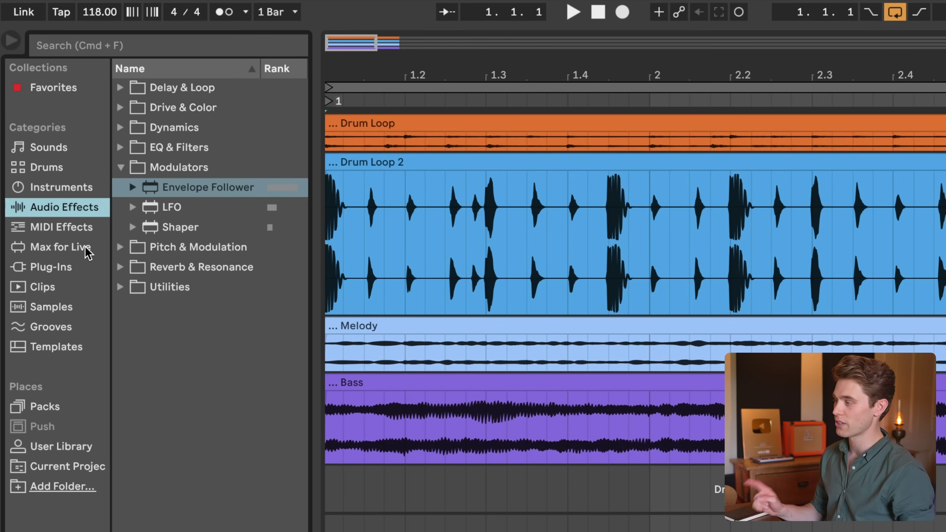
Step: Load Envelope Follower onto Drum Loop 2 ahead of EQ Eight and play the song
{"action": "left_click", "coordinate": [76, 251]}
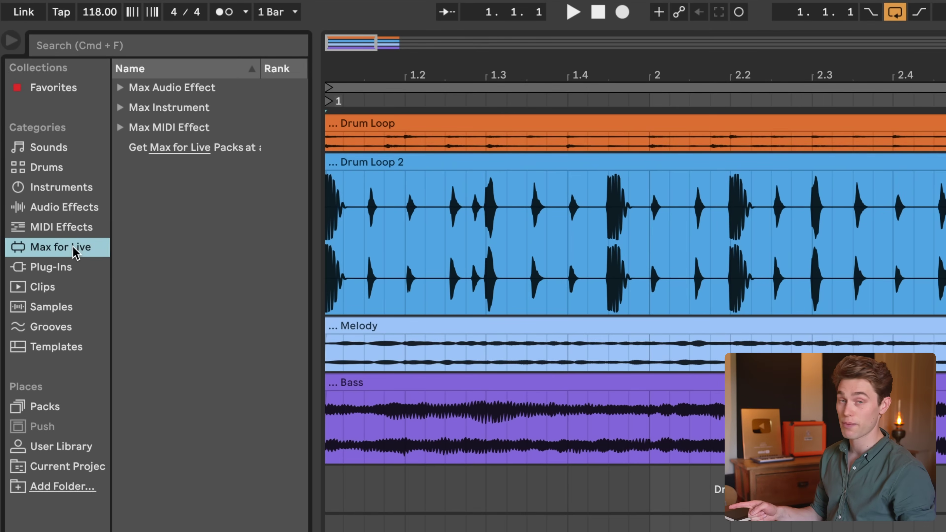
{"action": "left_click", "coordinate": [70, 211]}
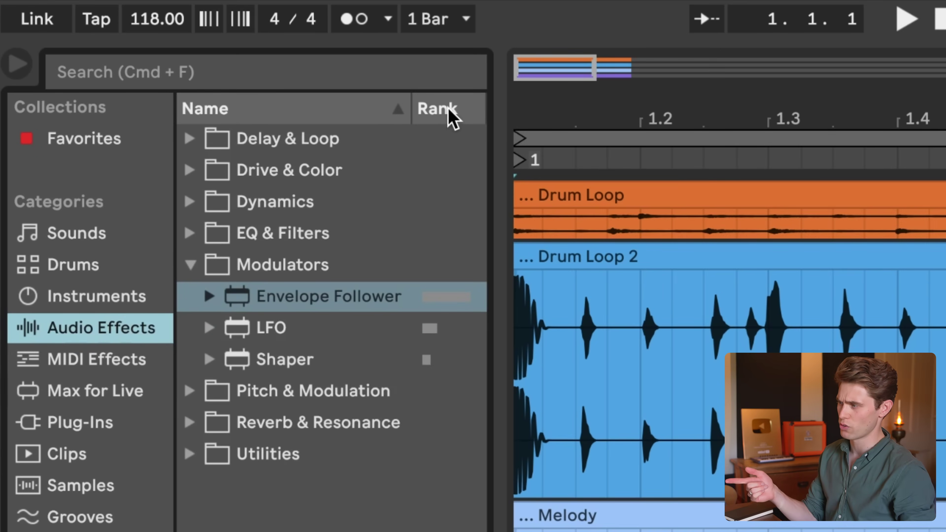
{"action": "left_click", "coordinate": [452, 118]}
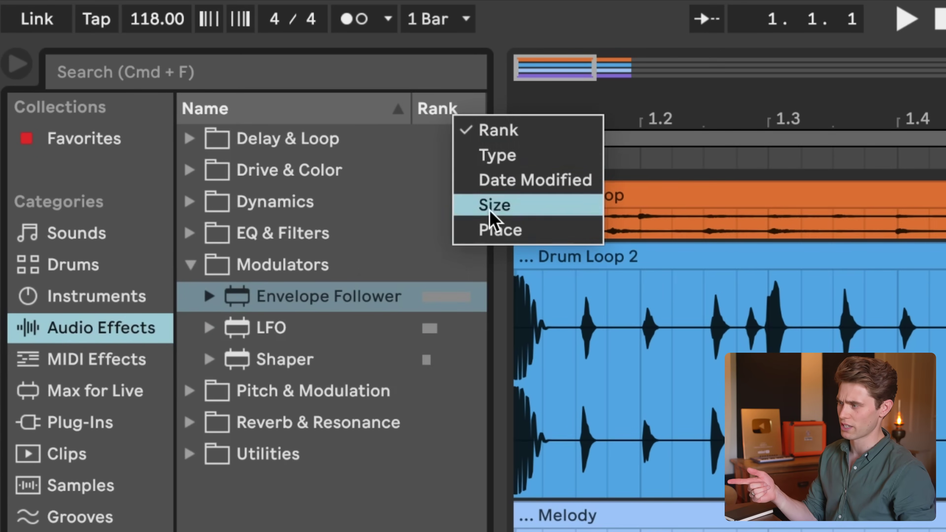
{"action": "left_click", "coordinate": [440, 119]}
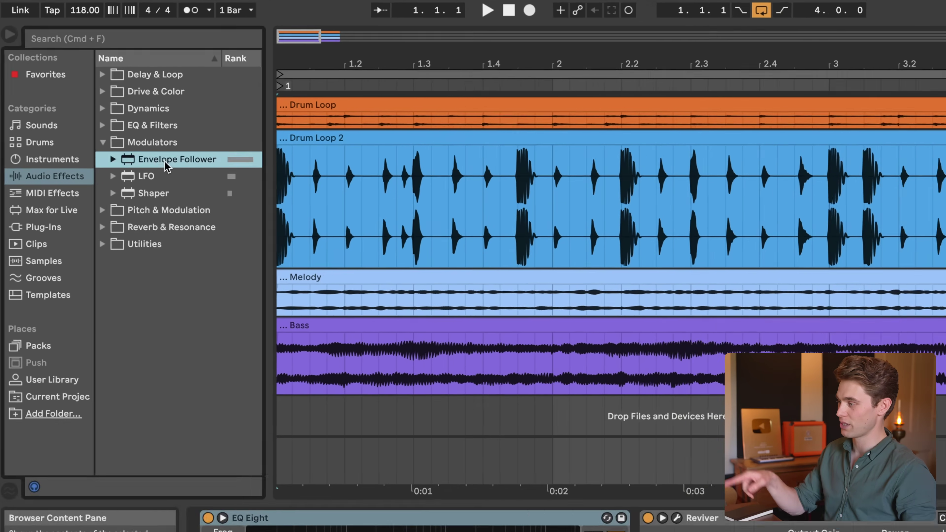
{"action": "double_click", "coordinate": [198, 188]}
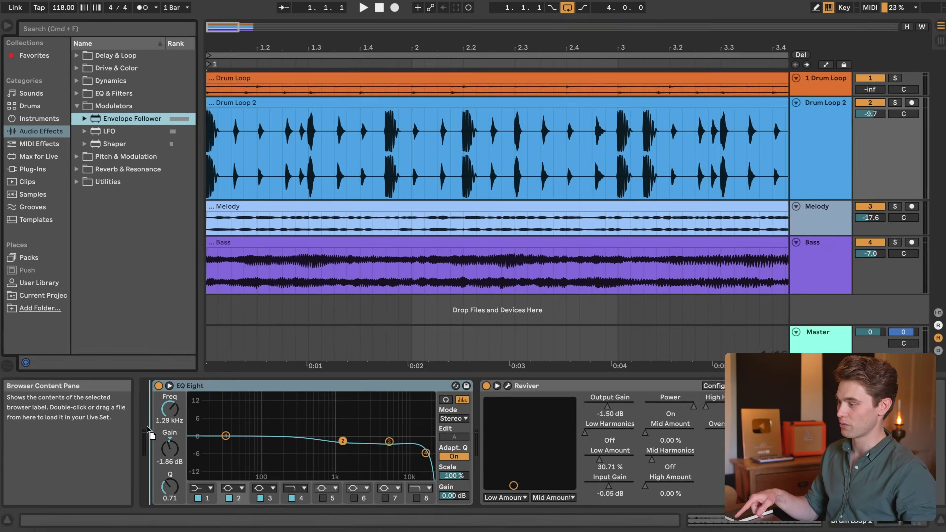
{"action": "key", "text": "space"}
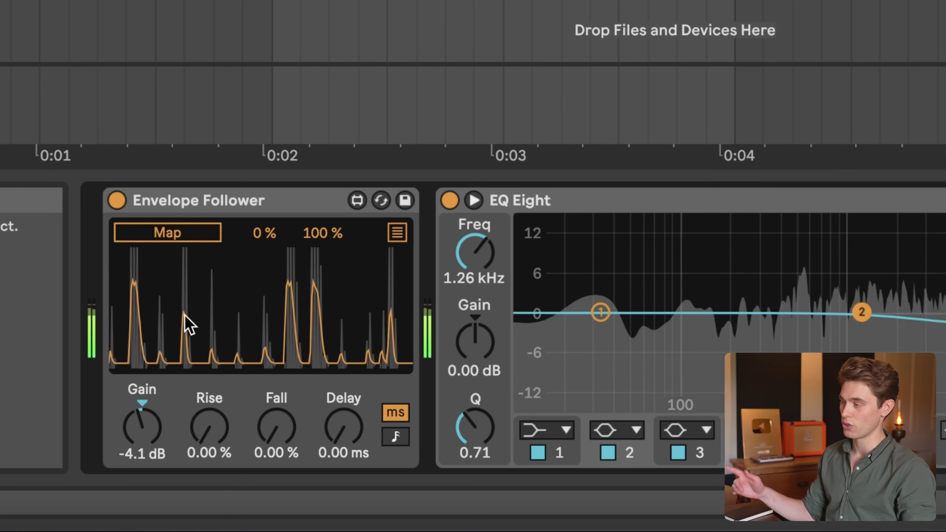
Step: Map the Envelope Follower to EQ Eight band 2 Gain, ranging 54 % down to 0 %
{"action": "left_click", "coordinate": [167, 232]}
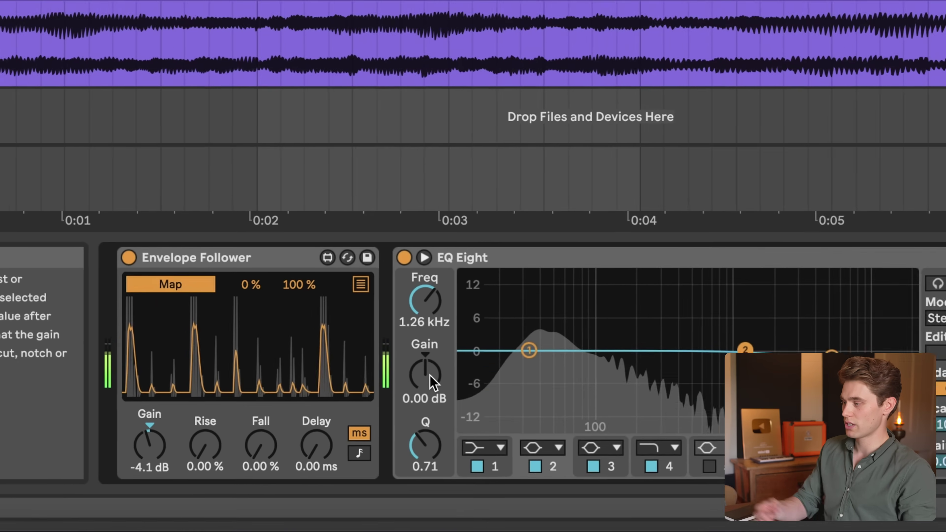
{"action": "left_click", "coordinate": [471, 343]}
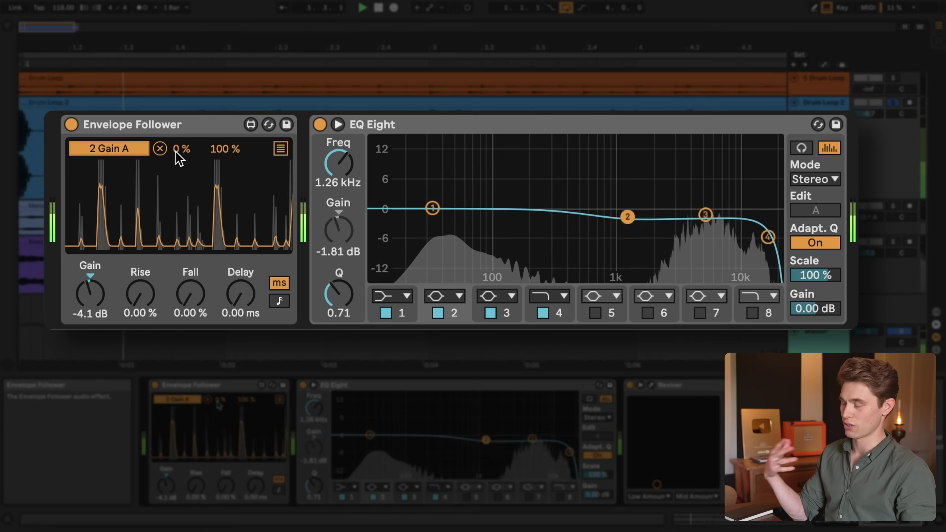
{"action": "left_click_drag", "start_coordinate": [179, 156], "coordinate": [179, 123]}
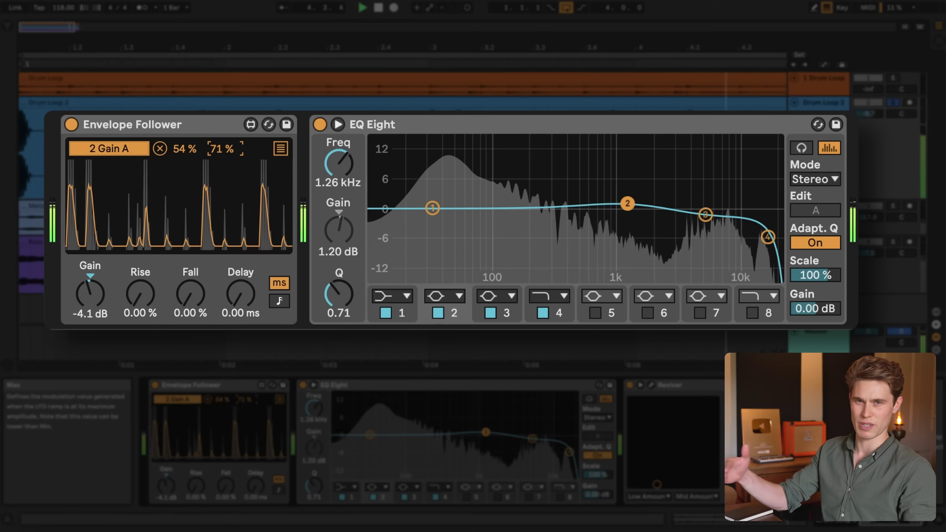
{"action": "left_click_drag", "start_coordinate": [224, 149], "coordinate": [228, 159]}
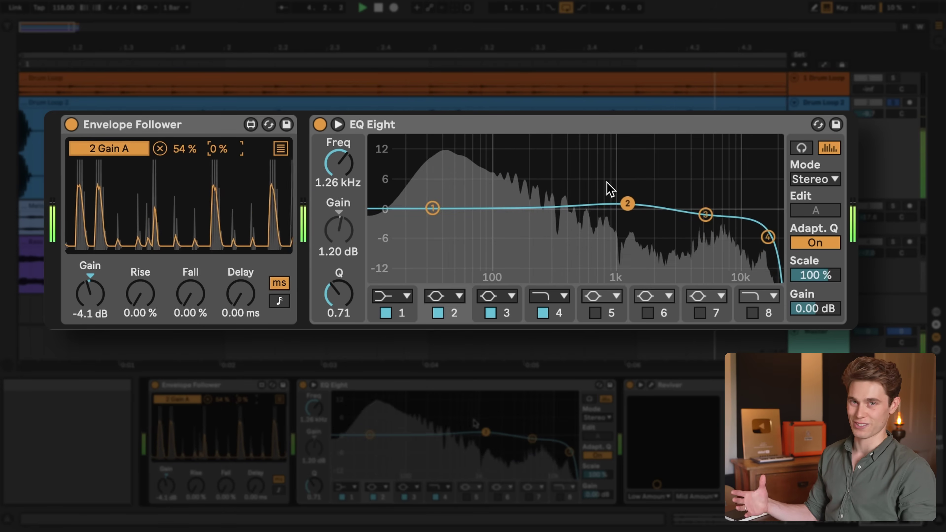
Step: In Multimap, map slot 2 to EQ Eight band 3 Gain at 38–77 %, then stop playback
{"action": "left_click", "coordinate": [281, 150]}
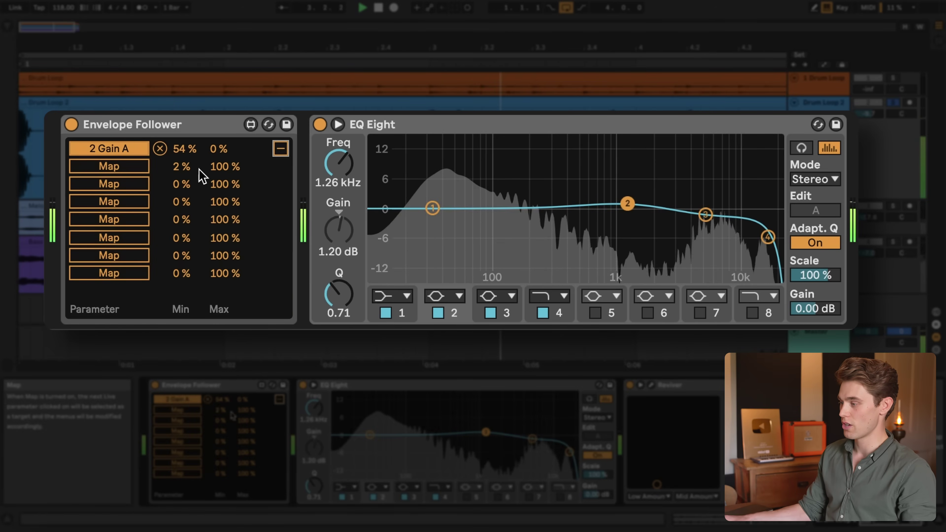
{"action": "left_click_drag", "start_coordinate": [224, 167], "coordinate": [182, 153]}
{"action": "left_click", "coordinate": [144, 170]}
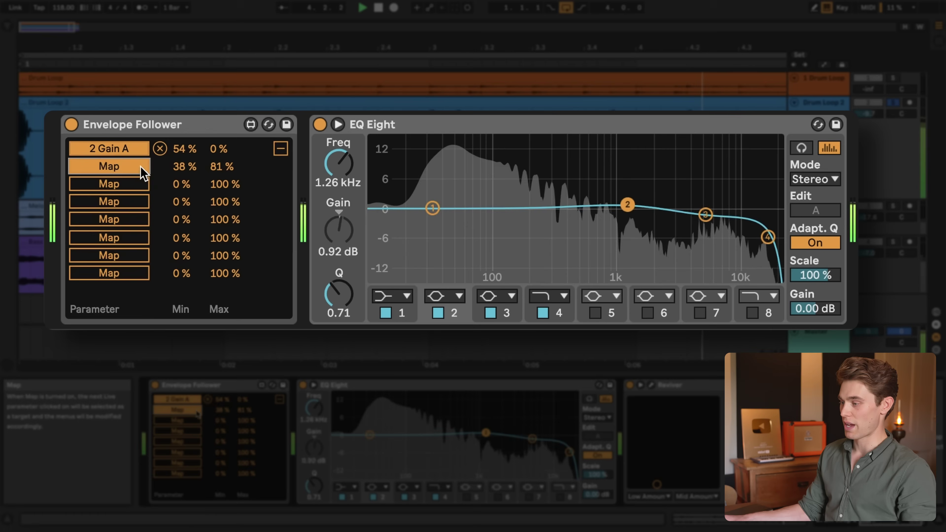
{"action": "left_click", "coordinate": [705, 214]}
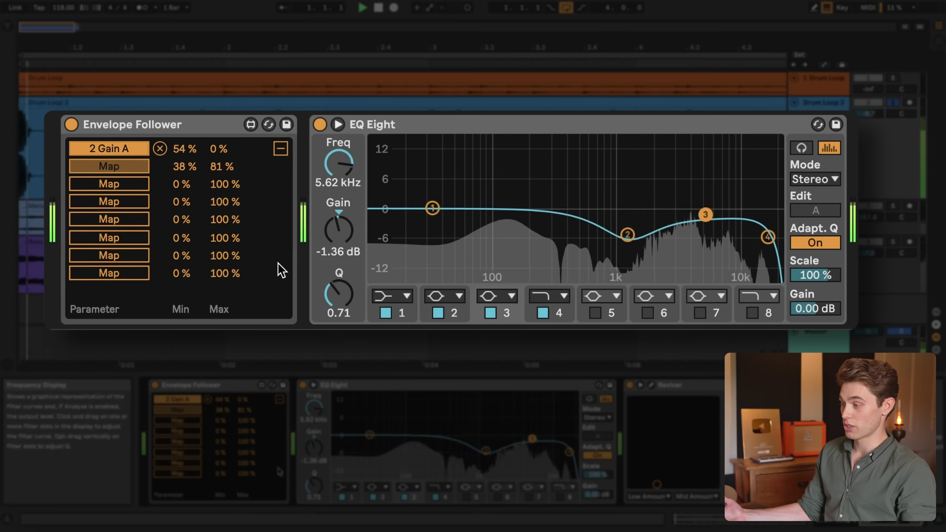
{"action": "left_click", "coordinate": [337, 229]}
{"action": "left_click", "coordinate": [223, 167]}
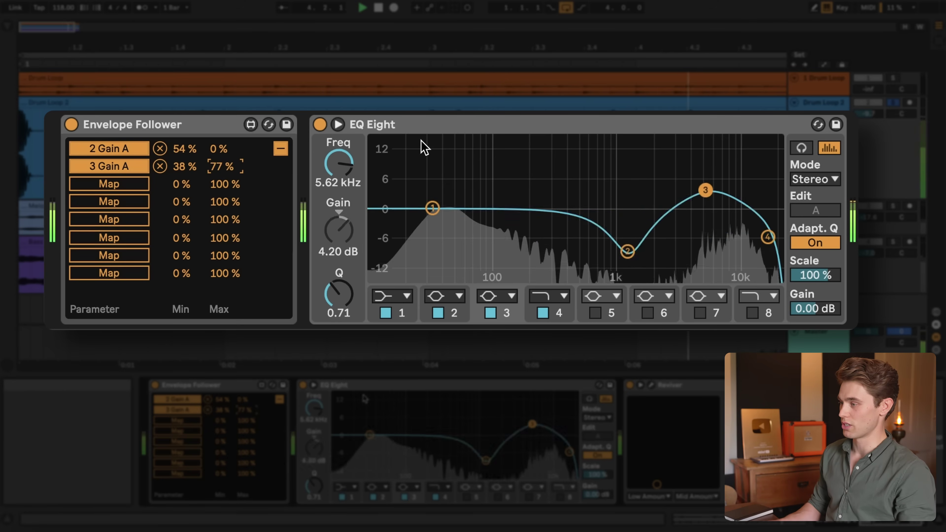
{"action": "key", "text": "space"}
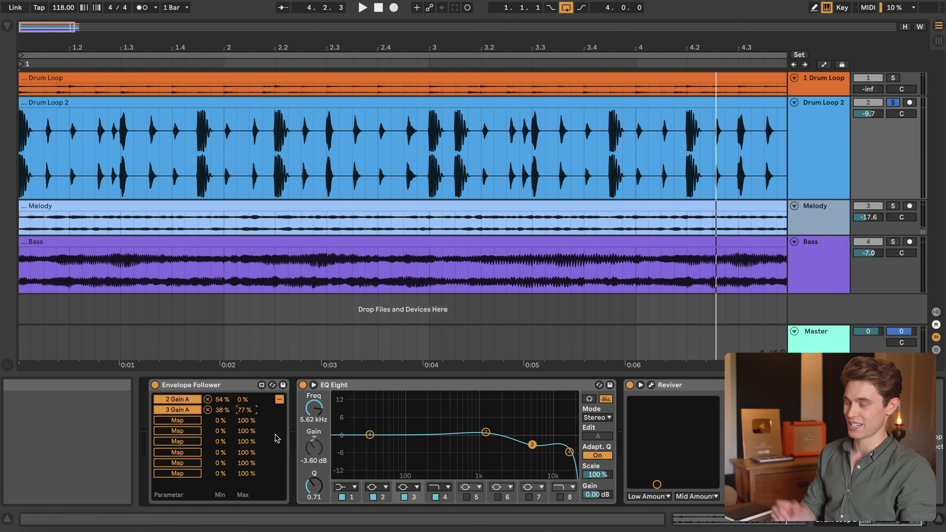
Step: Unmap the 3 Gain A and 2 Gain A mappings and show the Bass track's devices
{"action": "left_click", "coordinate": [208, 410]}
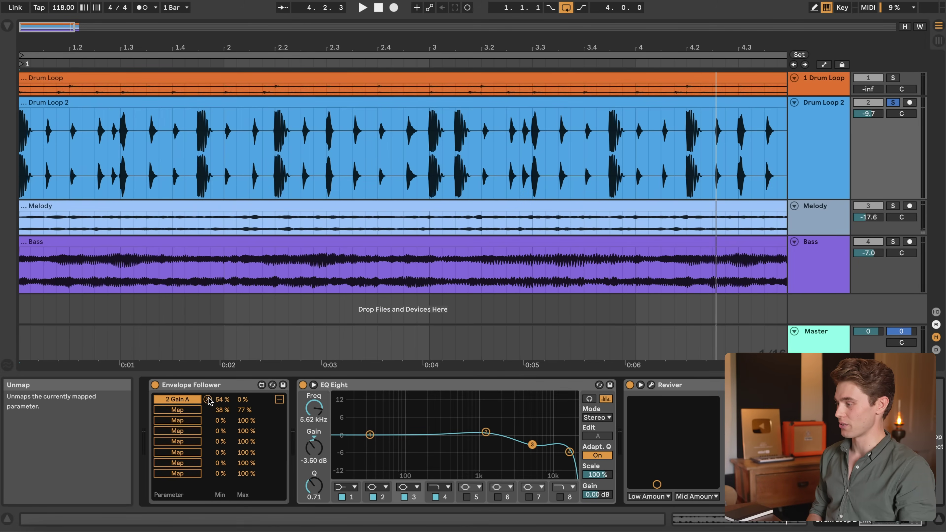
{"action": "left_click", "coordinate": [208, 399]}
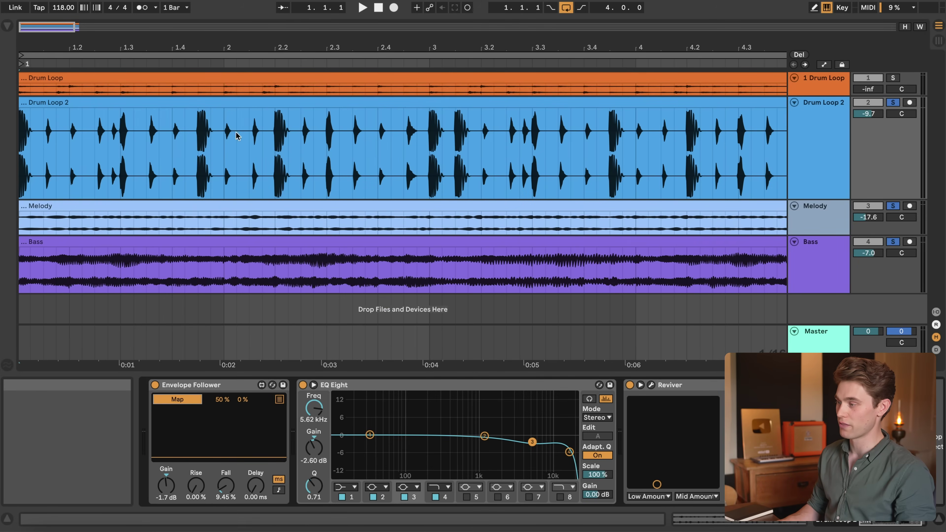
{"action": "left_click", "coordinate": [844, 268]}
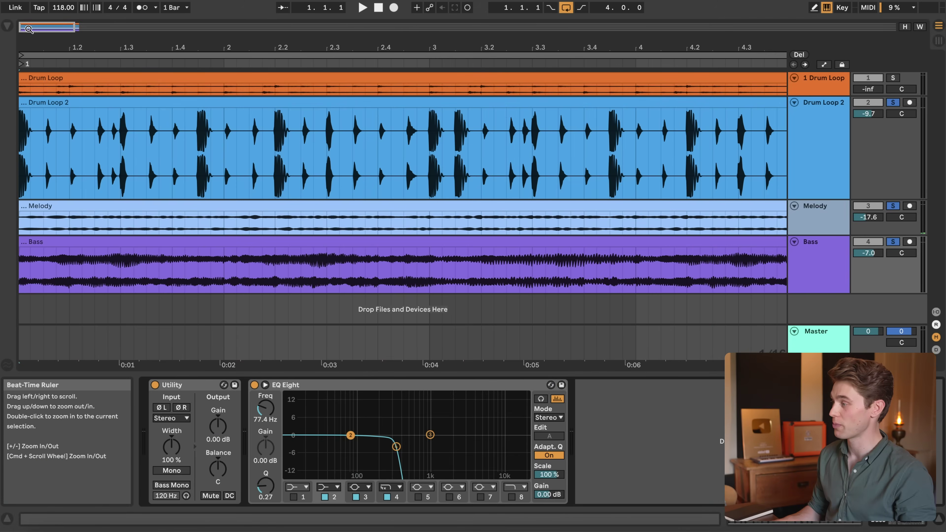
Step: Load an Envelope Follower onto the Bass track after EQ Eight and start playback
{"action": "left_click", "coordinate": [1, 26]}
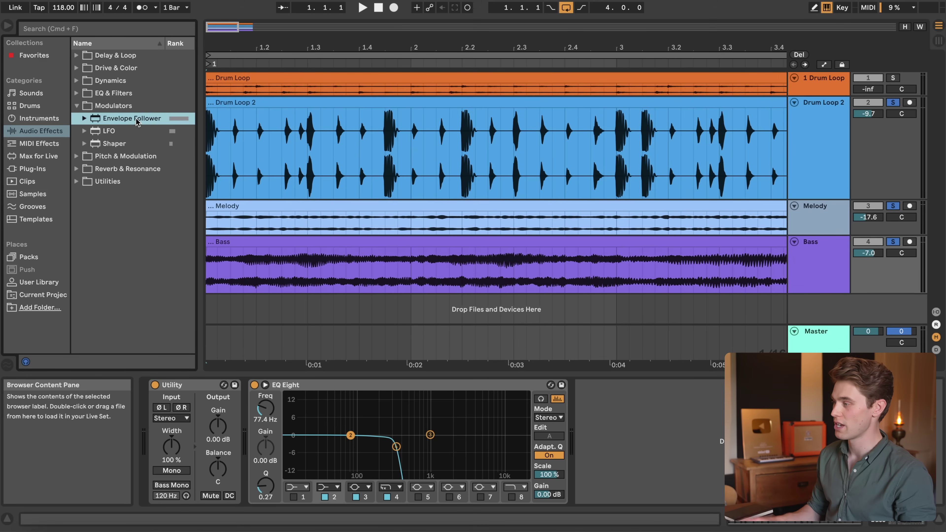
{"action": "key", "text": "Return"}
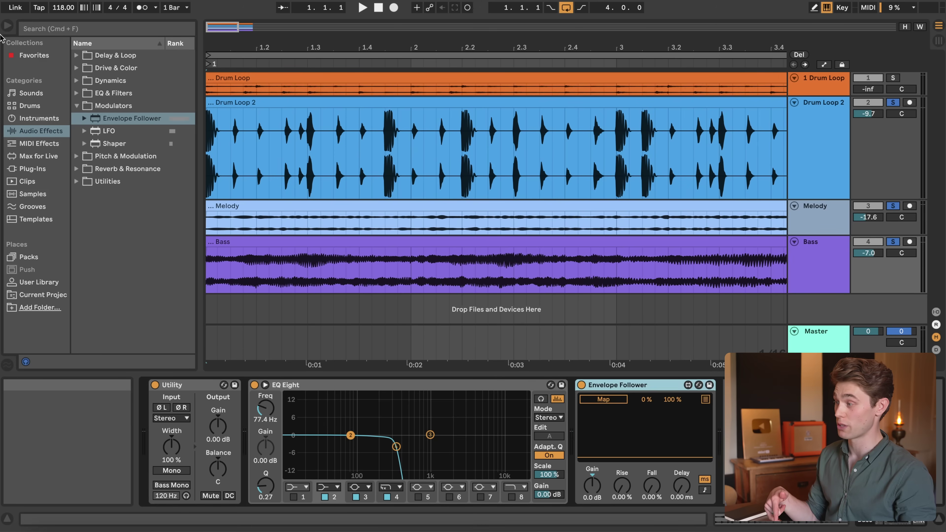
{"action": "key", "text": "super+alt+b"}
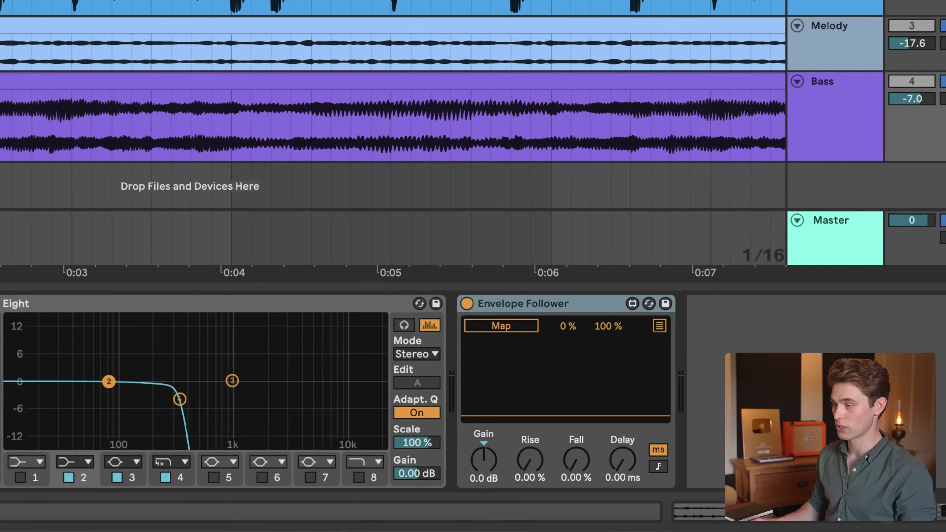
{"action": "key", "text": "space"}
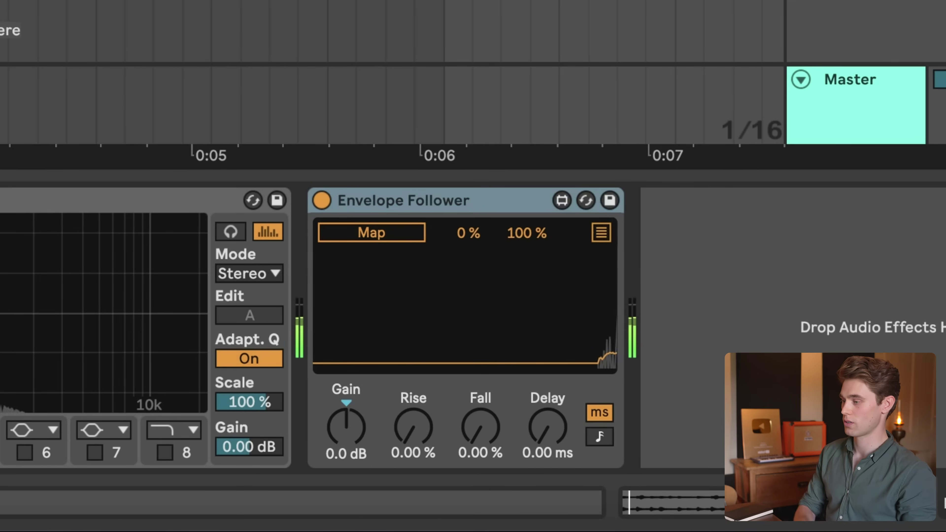
Step: Set the Bass follower to Rise 47.2 %, Fall 37.0 % and Gain 4.9 dB
{"action": "left_click_drag", "start_coordinate": [427, 442], "coordinate": [427, 415]}
{"action": "left_click_drag", "start_coordinate": [481, 438], "coordinate": [482, 410]}
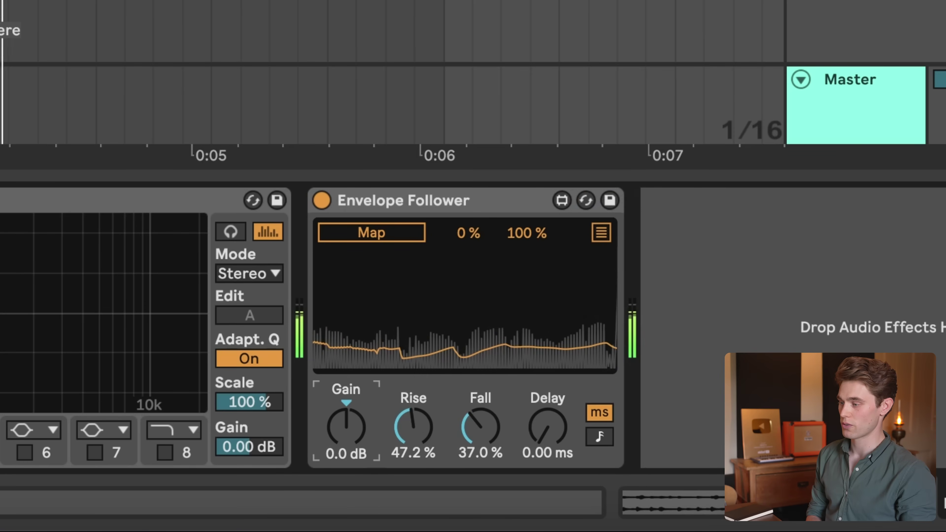
{"action": "left_click_drag", "start_coordinate": [350, 456], "coordinate": [350, 444]}
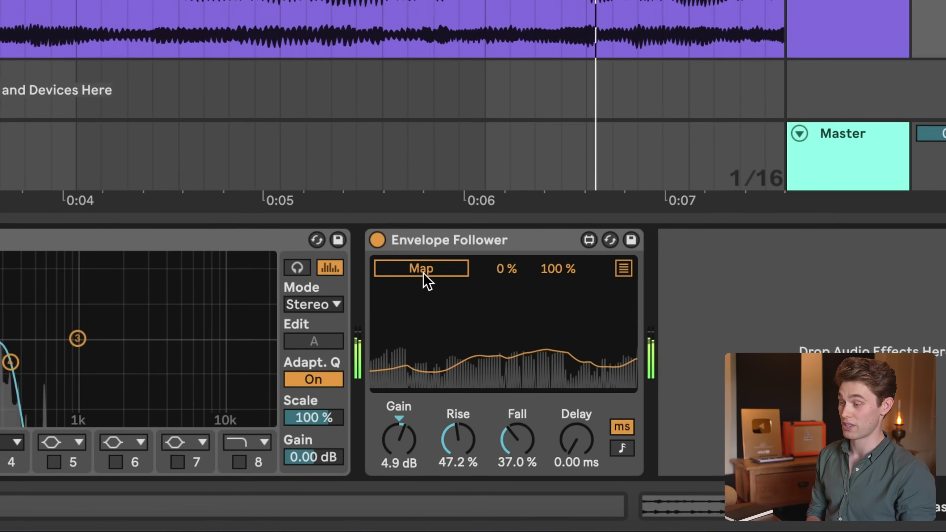
{"action": "left_click", "coordinate": [369, 233]}
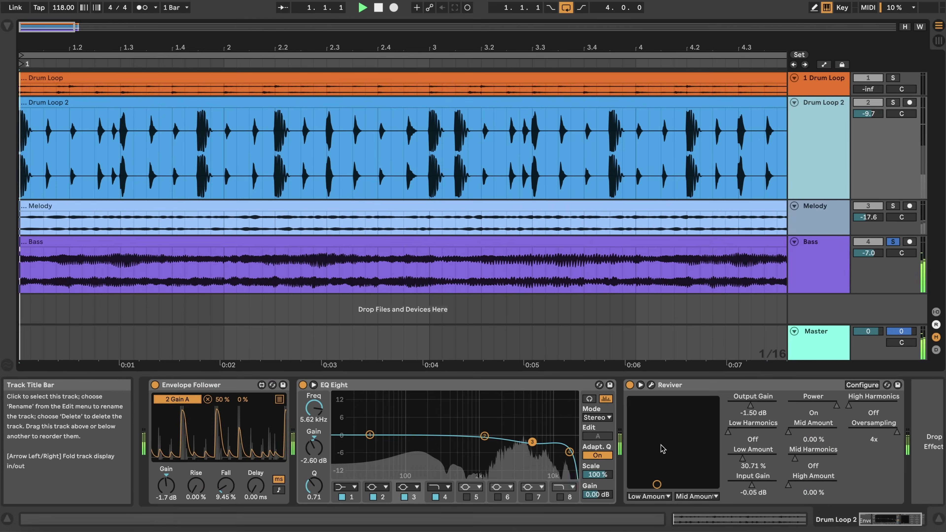
Step: Open the Reviver plug-in window and raise its mid harmonics amount to about 27 %
{"action": "left_click", "coordinate": [651, 385]}
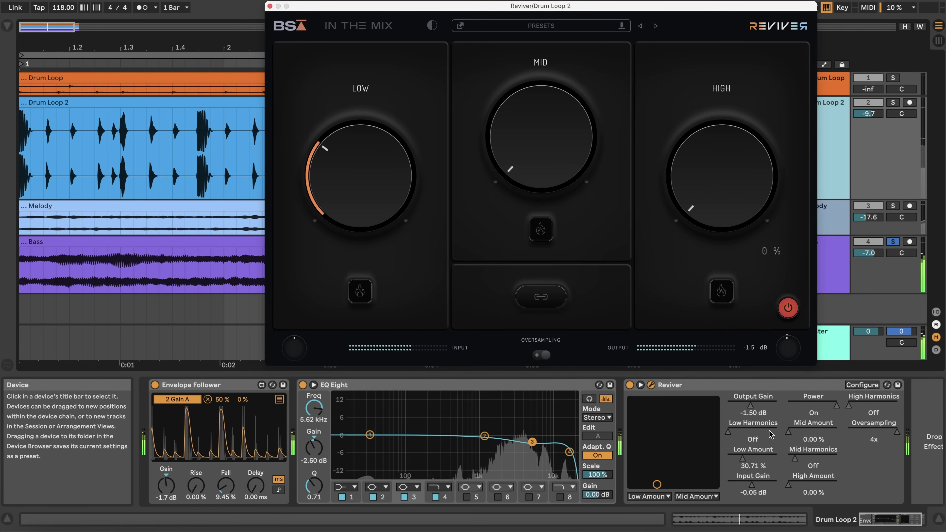
{"action": "left_click_drag", "start_coordinate": [780, 437], "coordinate": [802, 436]}
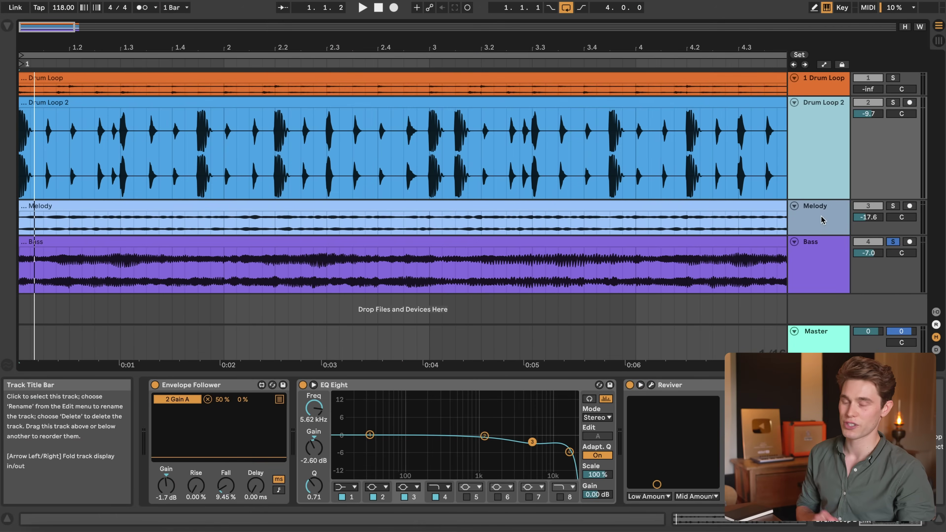
Step: On the Melody track, expose ValhallaSupermassive's Delay setting as a Live parameter via Configure
{"action": "left_click", "coordinate": [822, 220]}
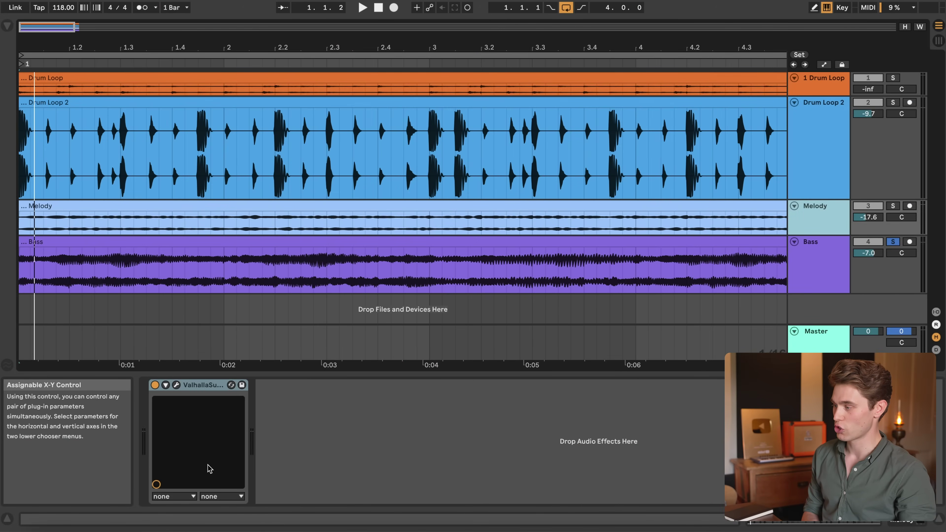
{"action": "left_click", "coordinate": [166, 385]}
{"action": "left_click", "coordinate": [508, 386]}
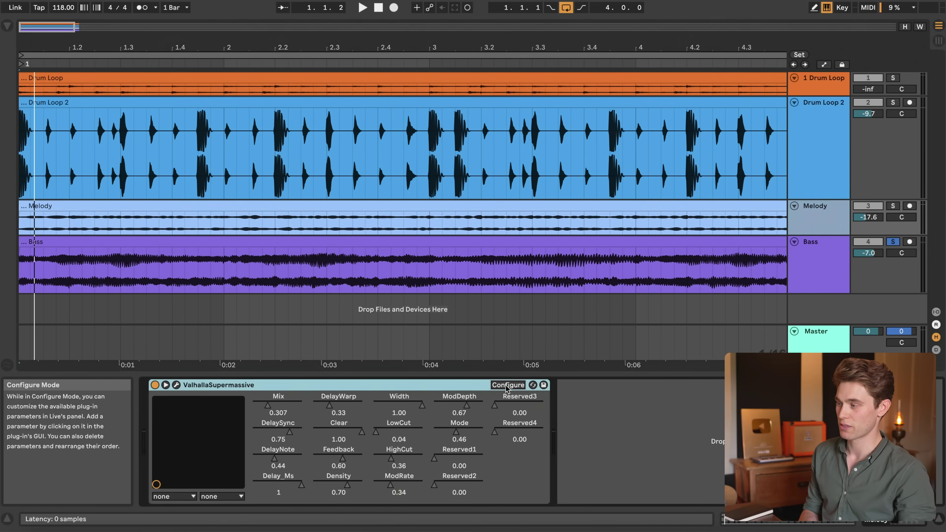
{"action": "left_click", "coordinate": [495, 197]}
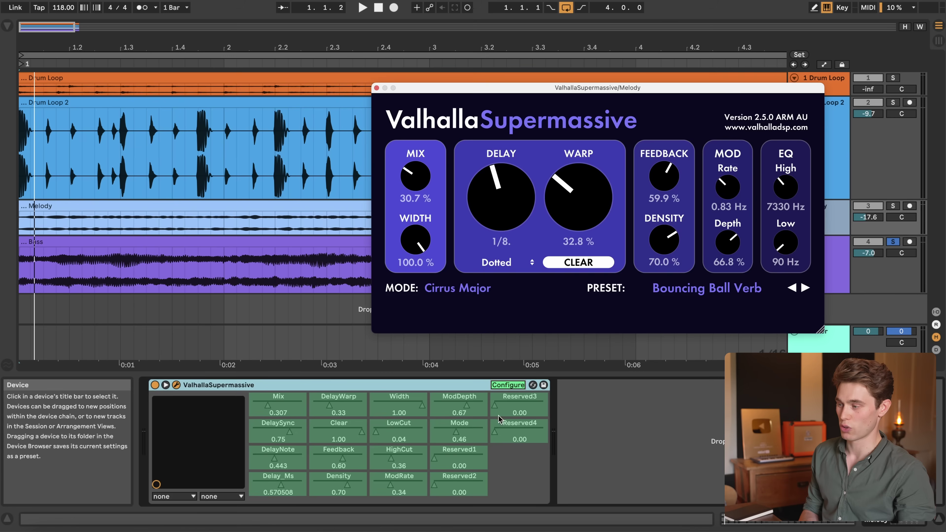
{"action": "left_click", "coordinate": [508, 385]}
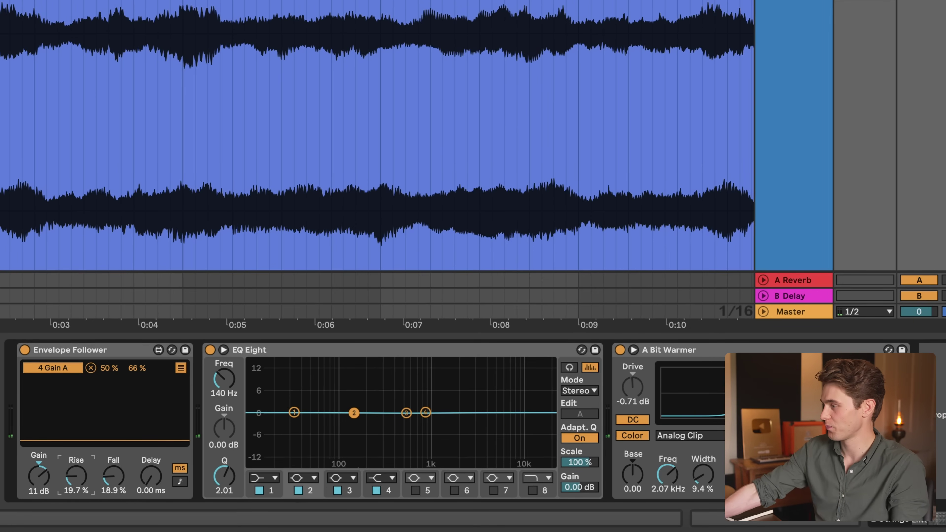
Step: Play the song to watch EQ Eight follow the Envelope Follower, then stop
{"action": "key", "text": "space"}
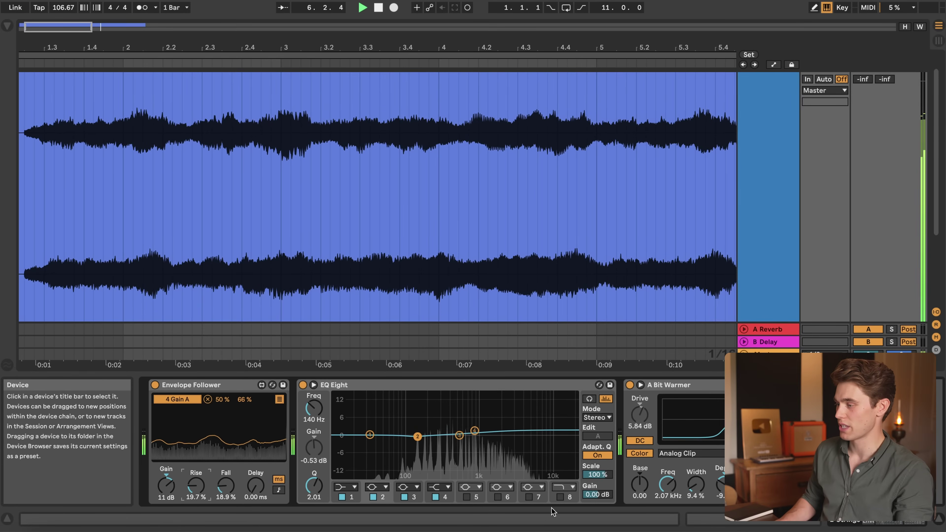
{"action": "key", "text": "space"}
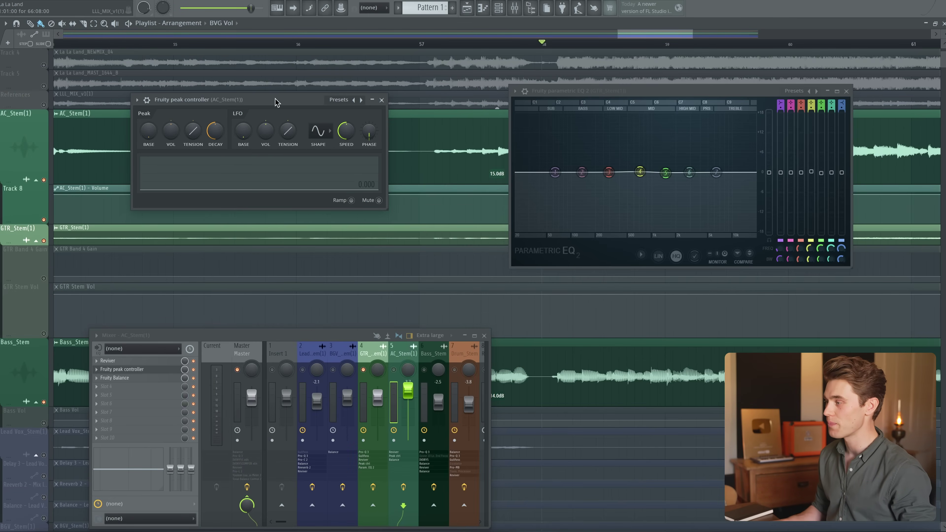
Step: Solo AC_Stem, then GTR, during playback, finishing with AC_Stem soloed again
{"action": "left_click_drag", "start_coordinate": [276, 103], "coordinate": [280, 104]}
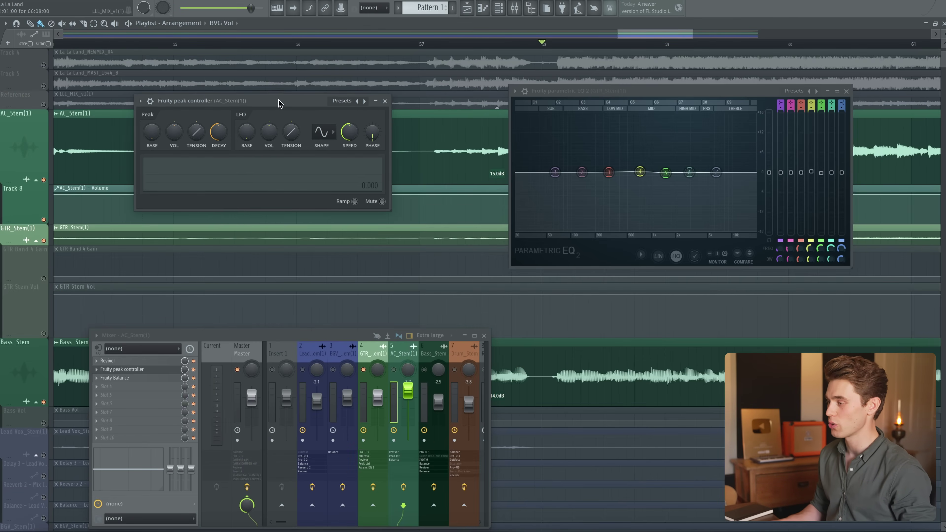
{"action": "right_click", "coordinate": [394, 370]}
{"action": "key", "text": "space"}
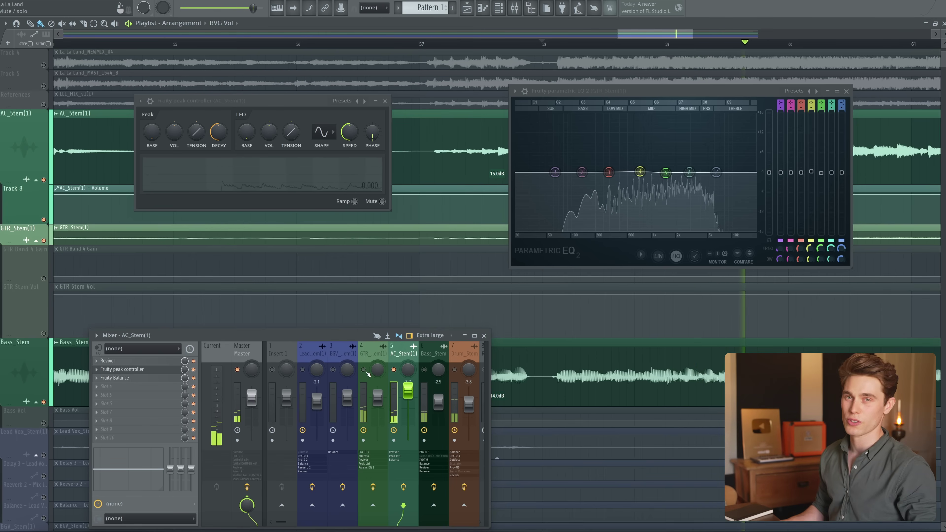
{"action": "key", "text": "space"}
{"action": "right_click", "coordinate": [364, 370]}
{"action": "key", "text": "space"}
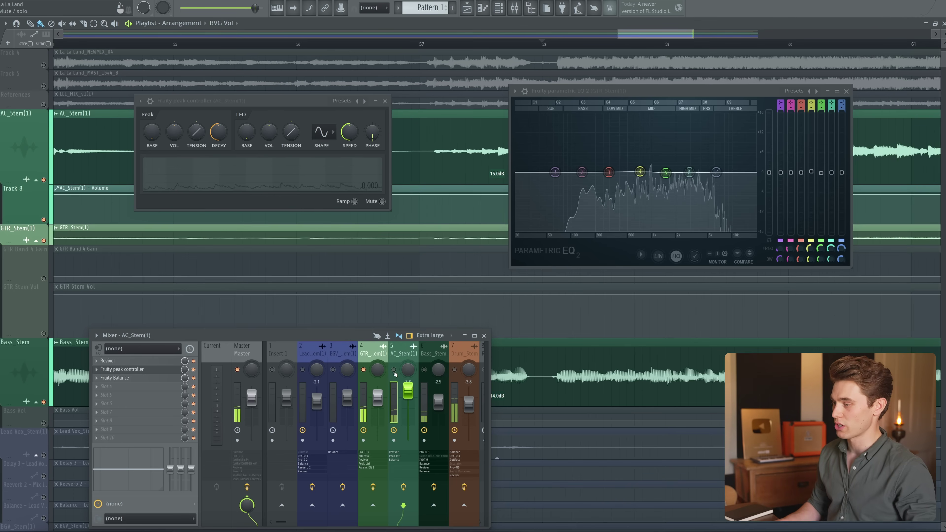
{"action": "right_click", "coordinate": [394, 371]}
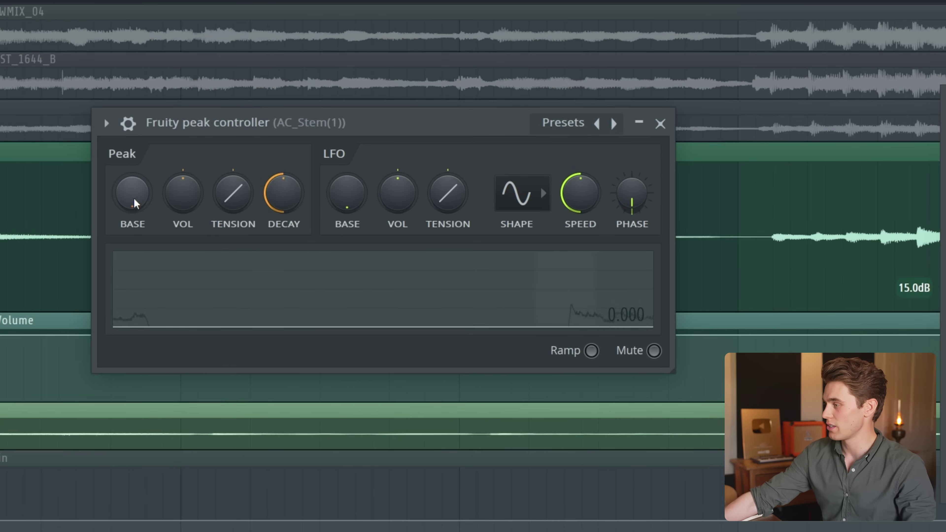
Step: Nudge the Peak BASE knob up, select the GTR_Stem insert and play the song
{"action": "mouse_move", "coordinate": [134, 199]}
{"action": "left_mouse_down"}
{"action": "mouse_move", "coordinate": [134, 186]}
{"action": "mouse_move", "coordinate": [183, 180]}
{"action": "left_mouse_up"}
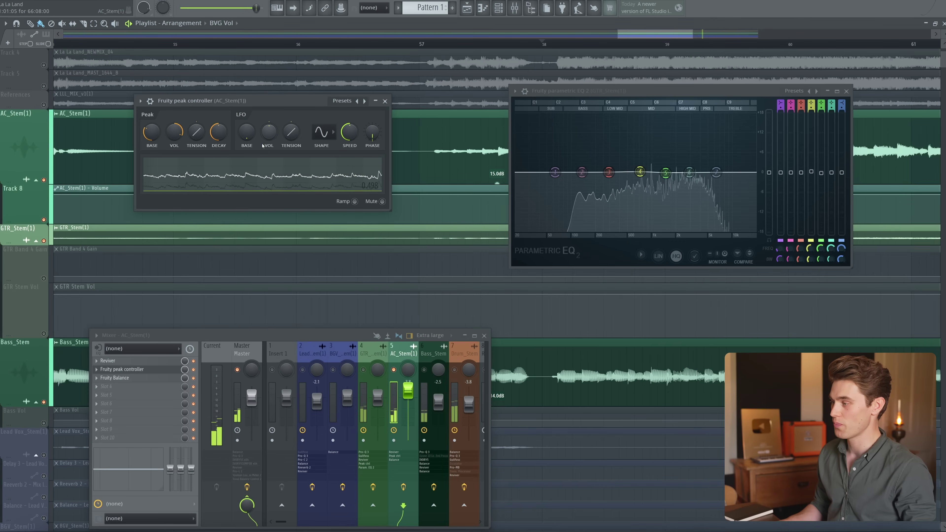
{"action": "left_click", "coordinate": [365, 374]}
{"action": "key", "text": "space"}
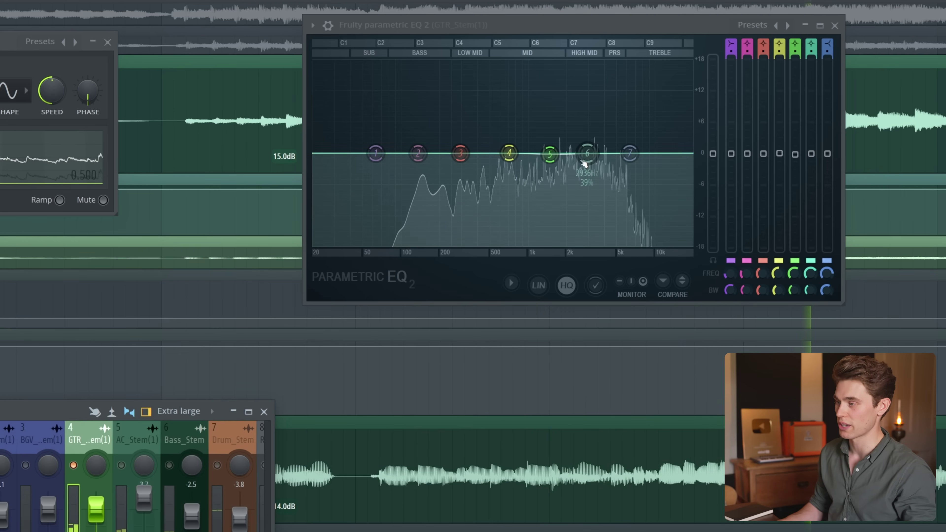
Step: Link GTR Parametric EQ band 5 level to 'Peak ctrl - Peak (AC_Stem)' using the Inverted mapping formula
{"action": "right_click", "coordinate": [796, 154]}
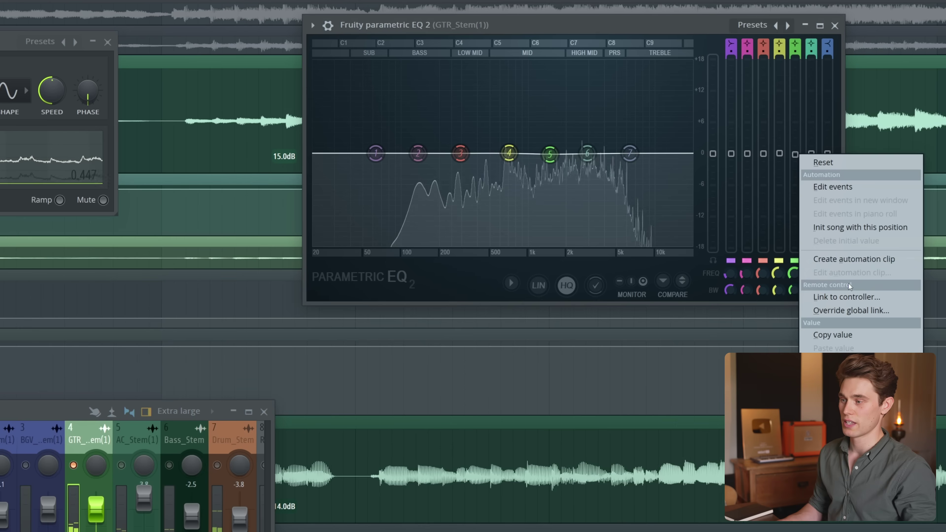
{"action": "left_click", "coordinate": [849, 297]}
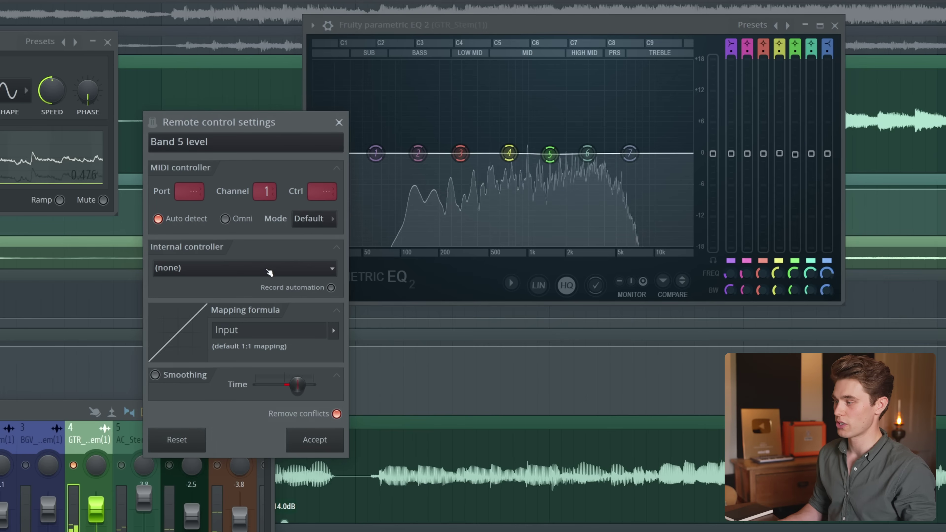
{"action": "left_click", "coordinate": [265, 271]}
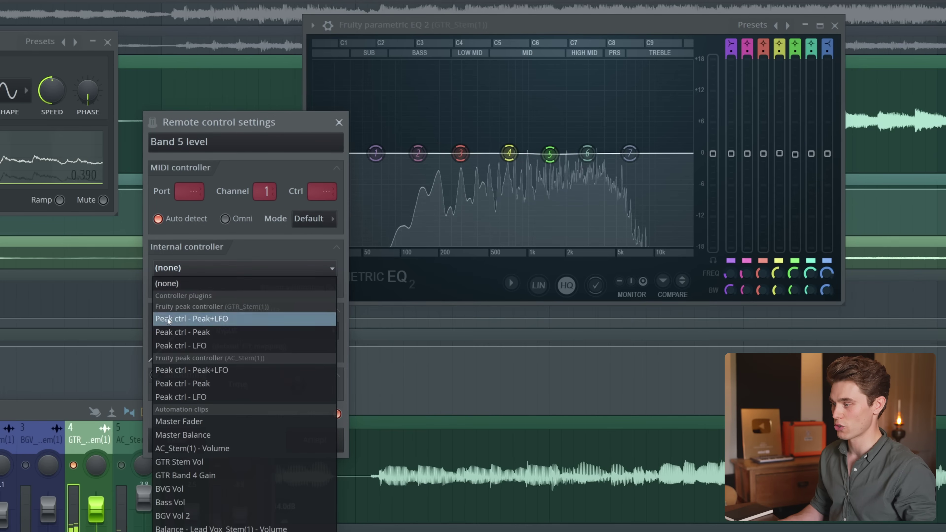
{"action": "left_click", "coordinate": [196, 385]}
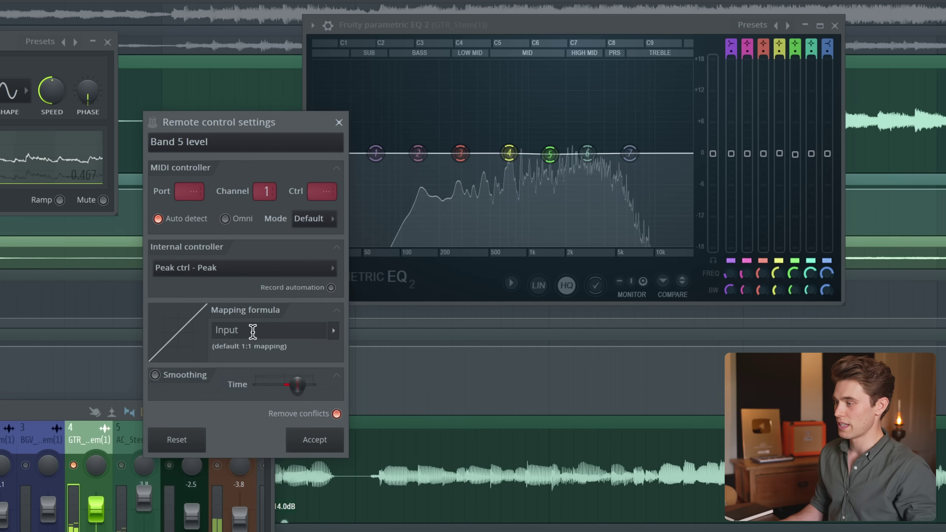
{"action": "left_click", "coordinate": [332, 331]}
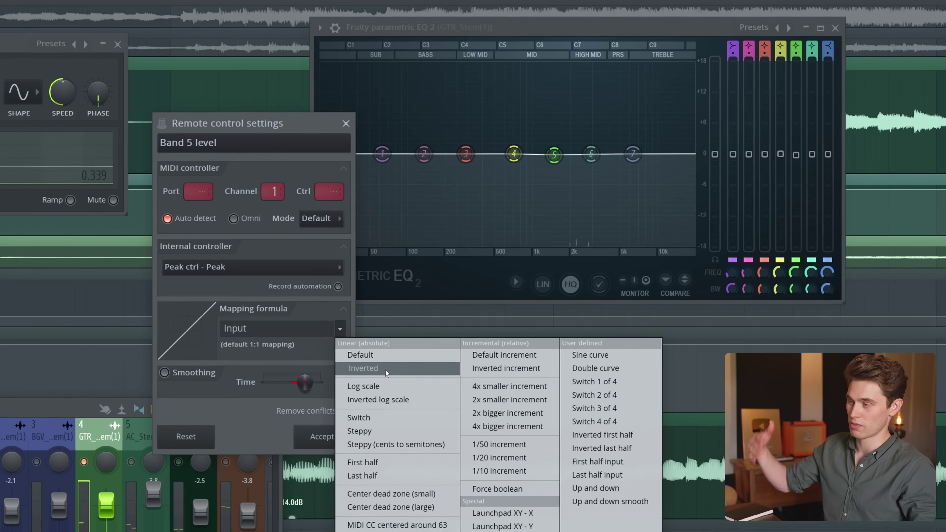
{"action": "left_click", "coordinate": [385, 369]}
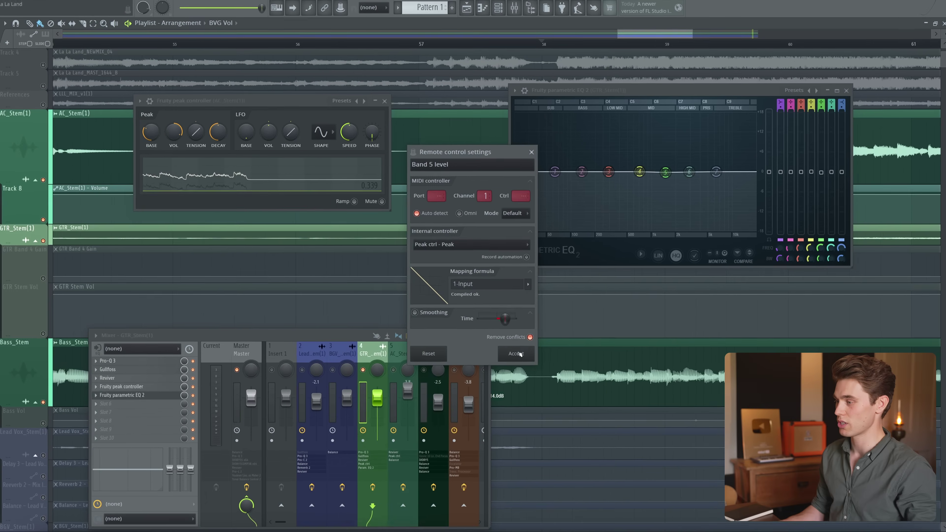
{"action": "left_click", "coordinate": [319, 437]}
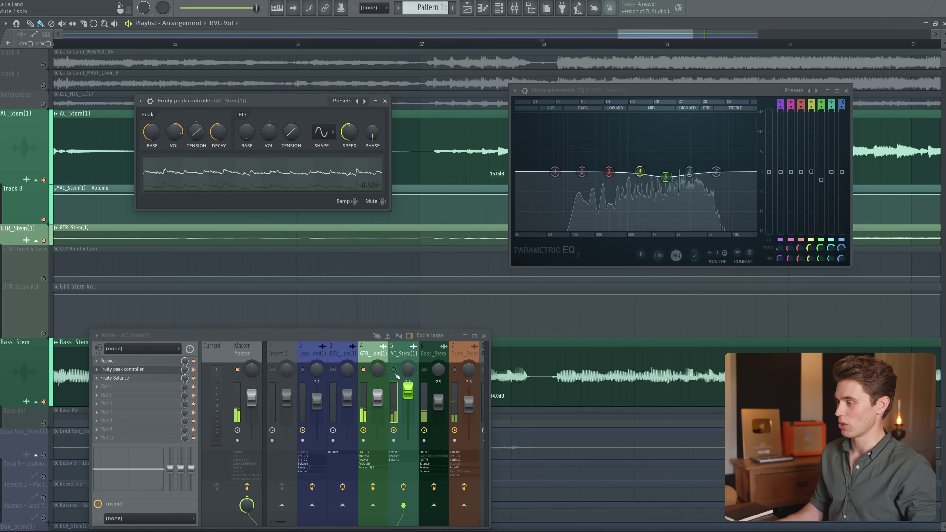
Step: Unmute the AC_Stem, Bass_Stem and Drum_Stem inserts, then select the AC_Stem mixer track
{"action": "left_click", "coordinate": [396, 373]}
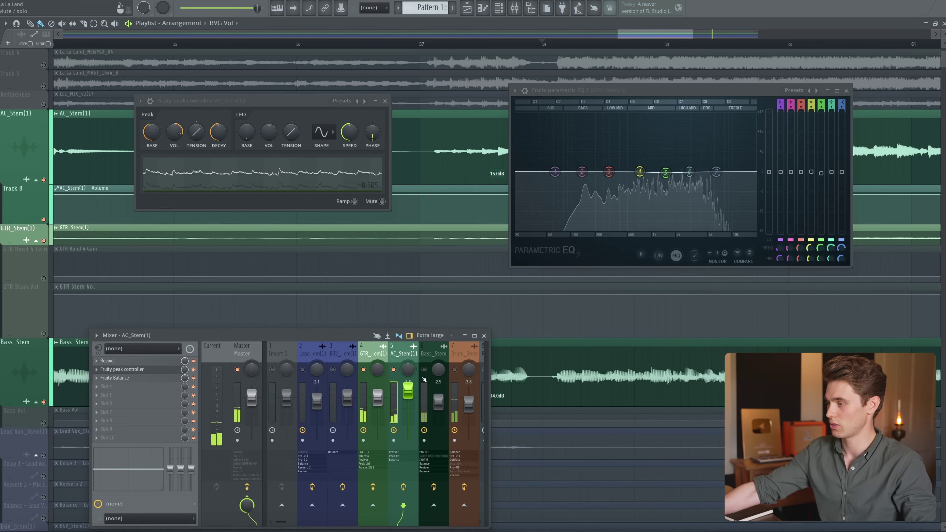
{"action": "left_click", "coordinate": [423, 369]}
{"action": "left_click", "coordinate": [454, 370]}
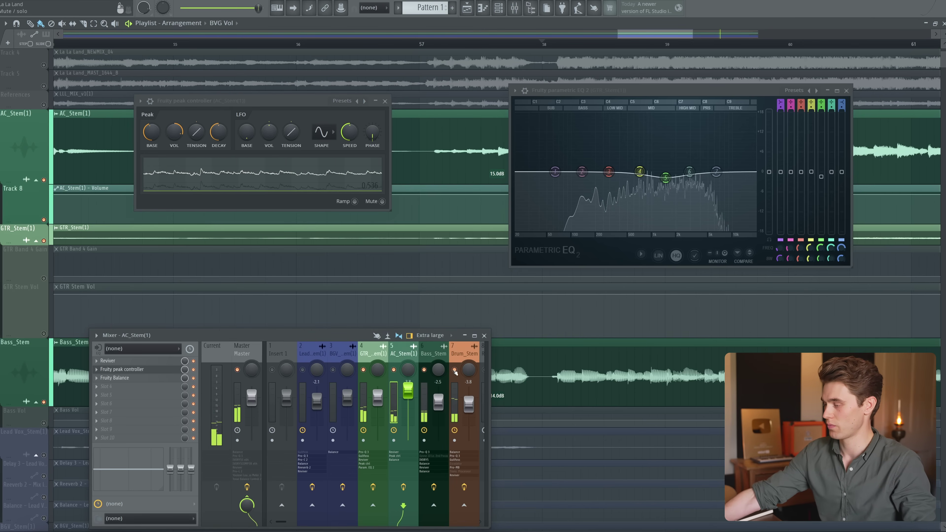
{"action": "left_click", "coordinate": [377, 413]}
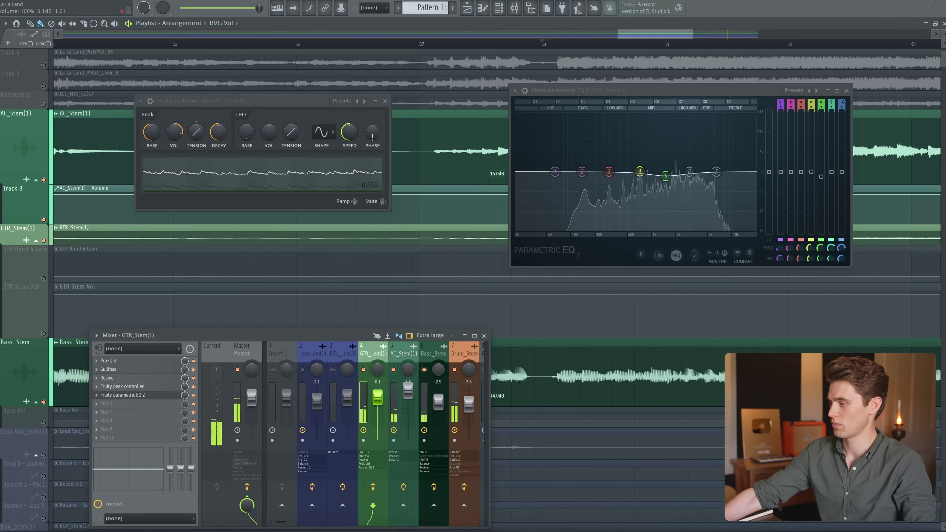
{"action": "left_click", "coordinate": [408, 389]}
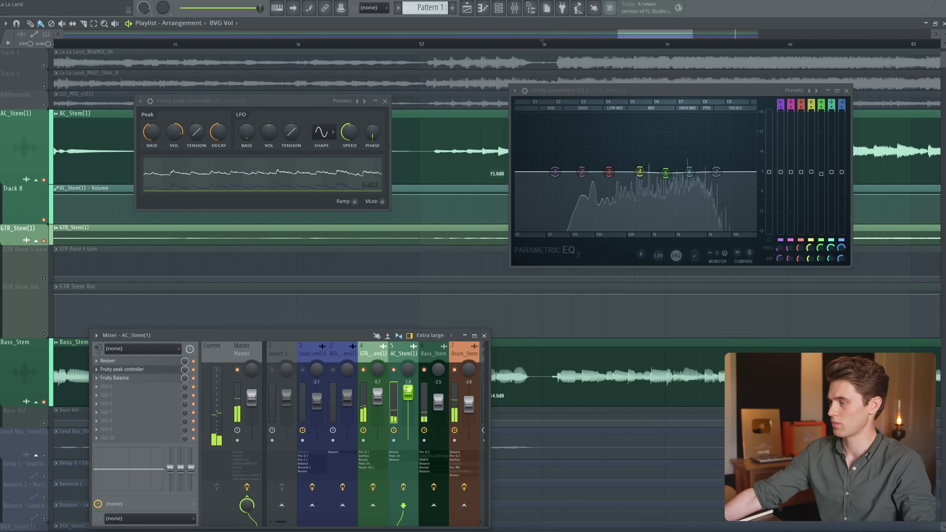
Step: Play from bar 58, dip EQ band 5 around 1.4 kHz, and set Drum_Stem to -4.6 dB
{"action": "key", "text": "space"}
{"action": "key", "text": "space"}
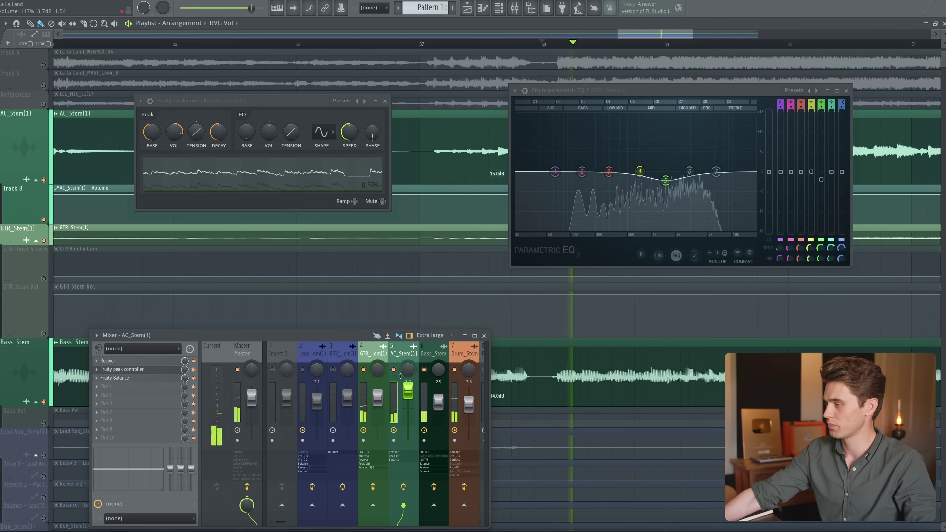
{"action": "left_click_drag", "start_coordinate": [666, 174], "coordinate": [666, 192]}
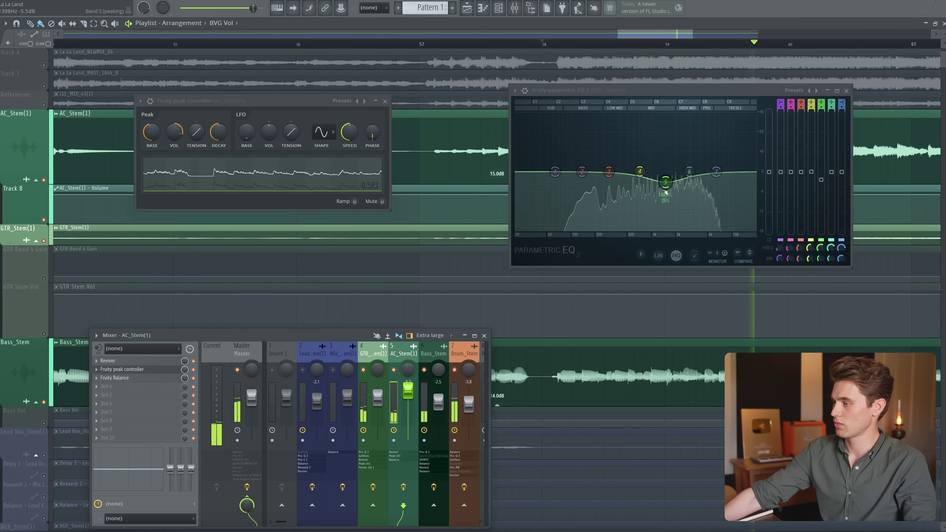
{"action": "left_click_drag", "start_coordinate": [468, 401], "coordinate": [467, 403]}
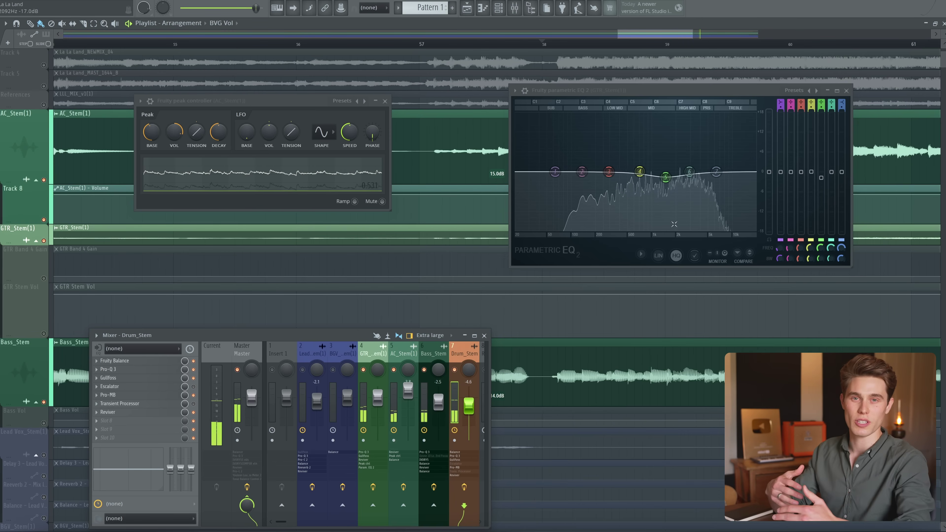
Step: Stop playback and raise EQ band 5 to a gentle boost at 1489 Hz
{"action": "key", "text": "space"}
{"action": "left_click_drag", "start_coordinate": [665, 176], "coordinate": [667, 165]}
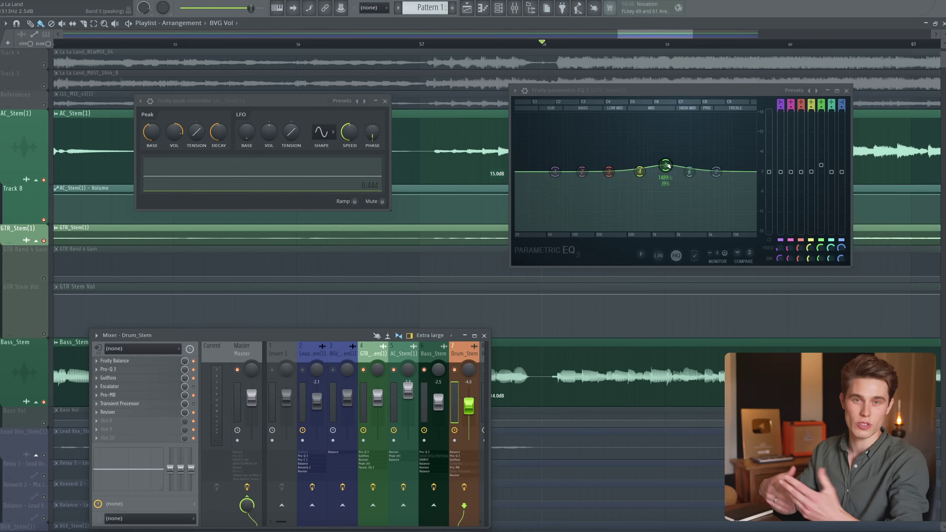